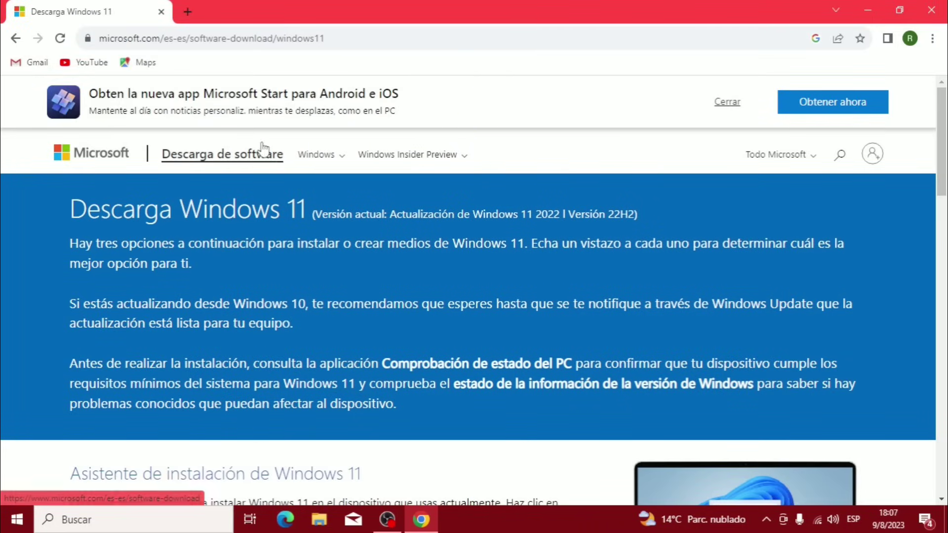
# Download the Windows 11 installation media creation tool to Escritorio as mediacreationtool and close the browser
pyautogui.scroll(-10, 324, 230)
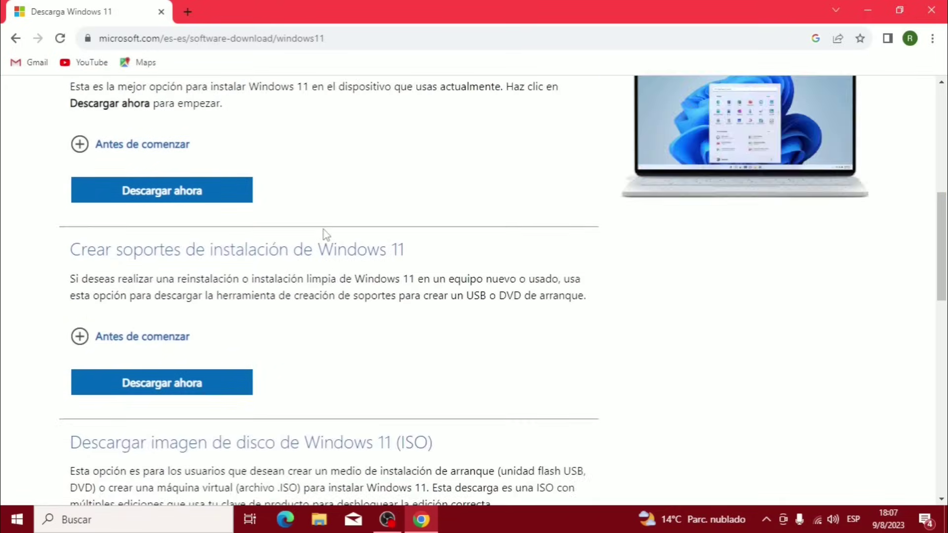
pyautogui.scroll(-3, 324, 232)
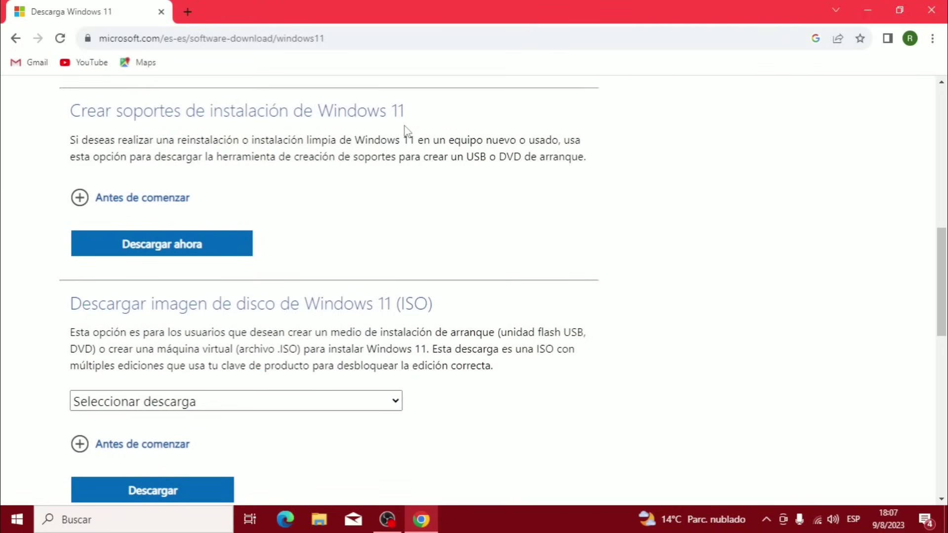
pyautogui.click(155, 250)
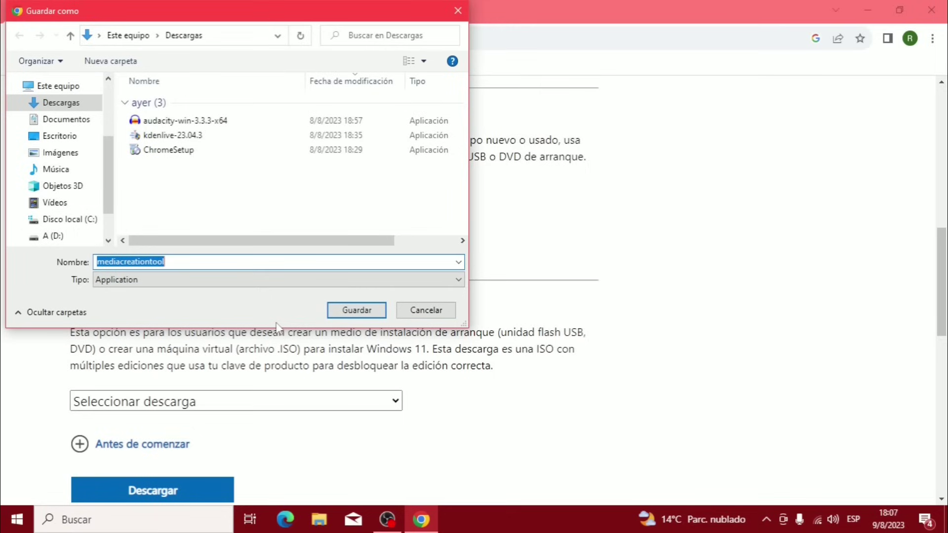
pyautogui.click(60, 136)
pyautogui.click(356, 311)
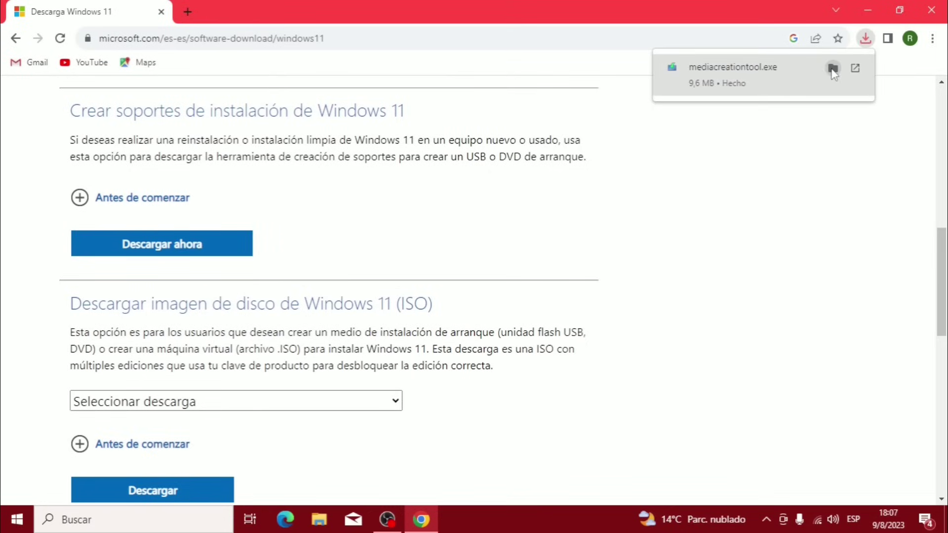
pyautogui.click(934, 11)
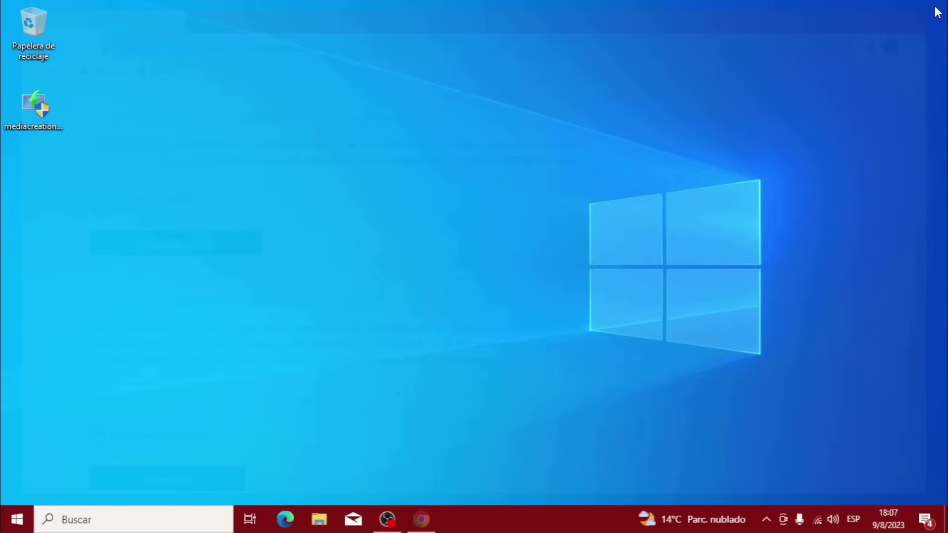
# Run mediacreationtool from the desktop, accept the license terms and keep the recommended language and edition
pyautogui.doubleClick(45, 110)
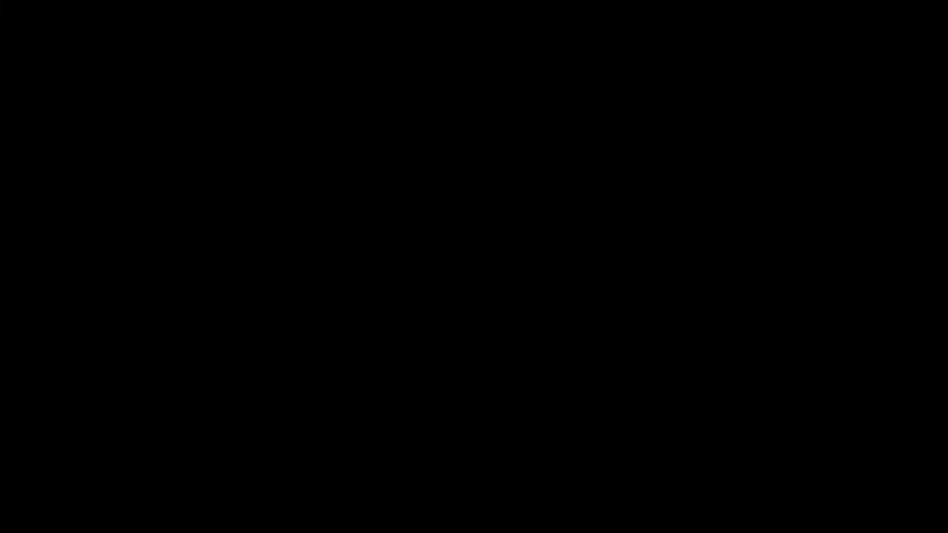
pyautogui.click(491, 426)
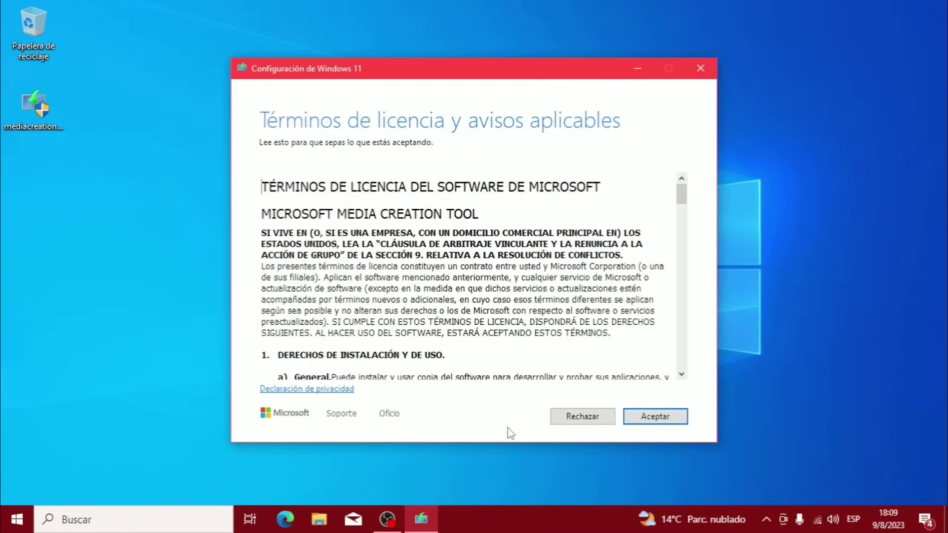
pyautogui.click(657, 420)
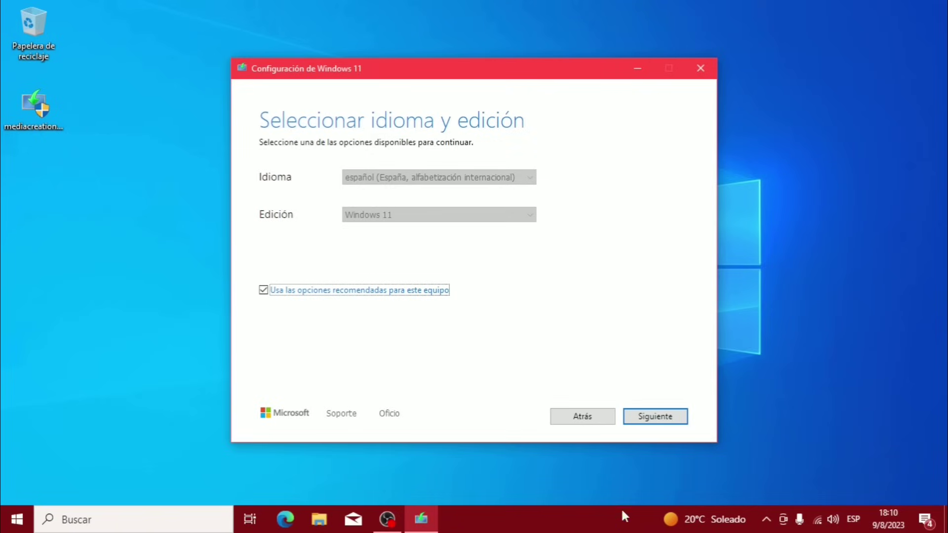
pyautogui.click(656, 422)
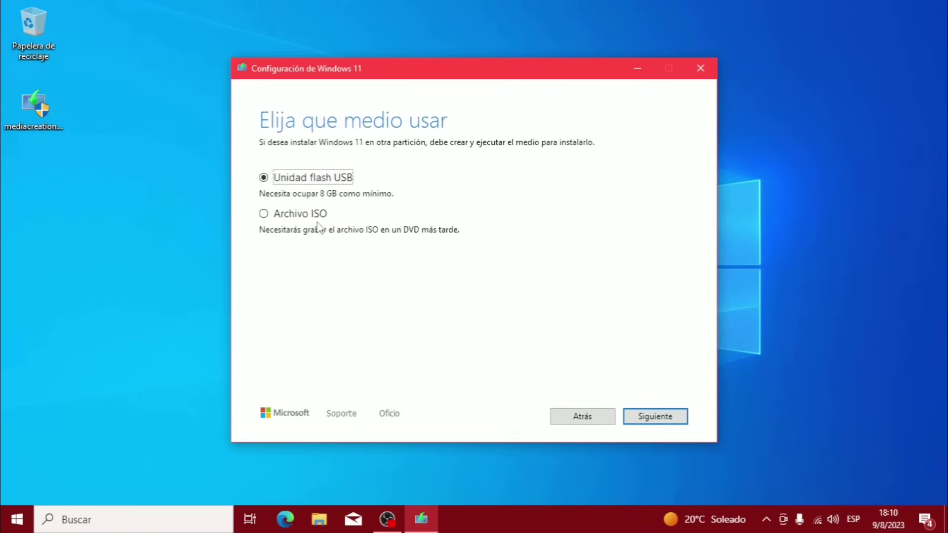
# Choose Archivo ISO as the installation medium and save it to Escritorio under the name Windows
pyautogui.click(263, 216)
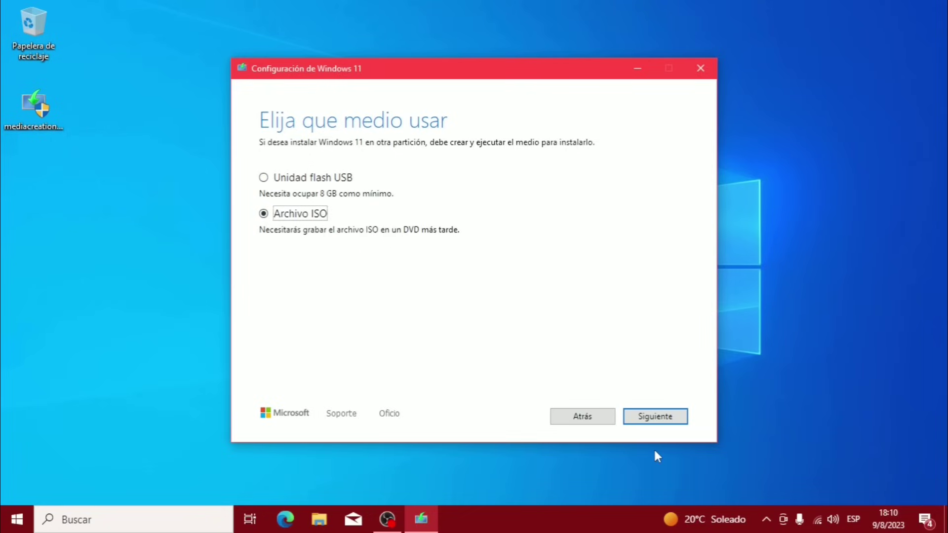
pyautogui.click(653, 418)
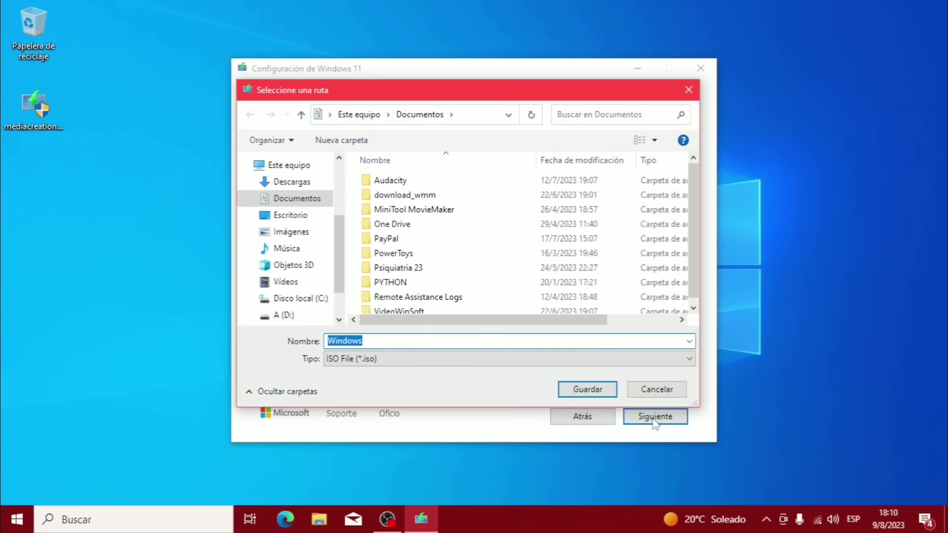
pyautogui.click(287, 216)
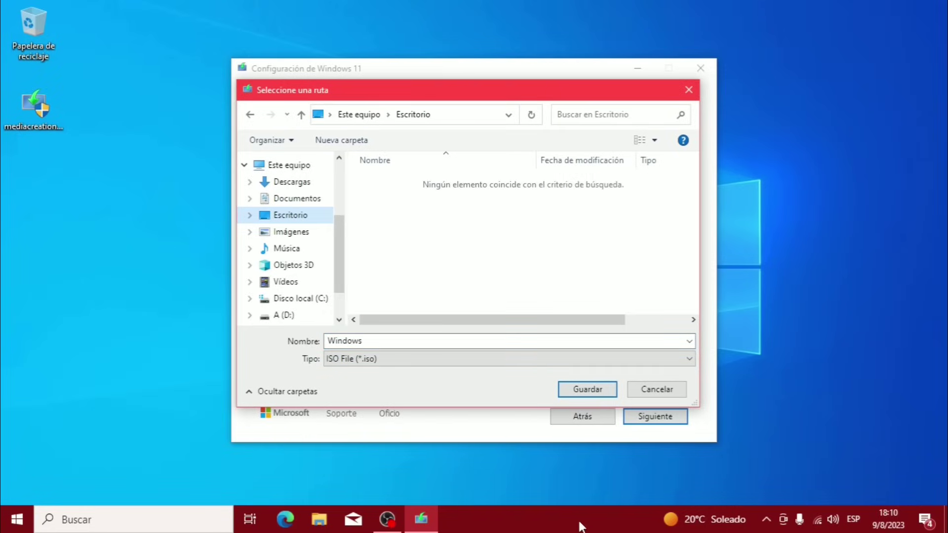
pyautogui.click(589, 390)
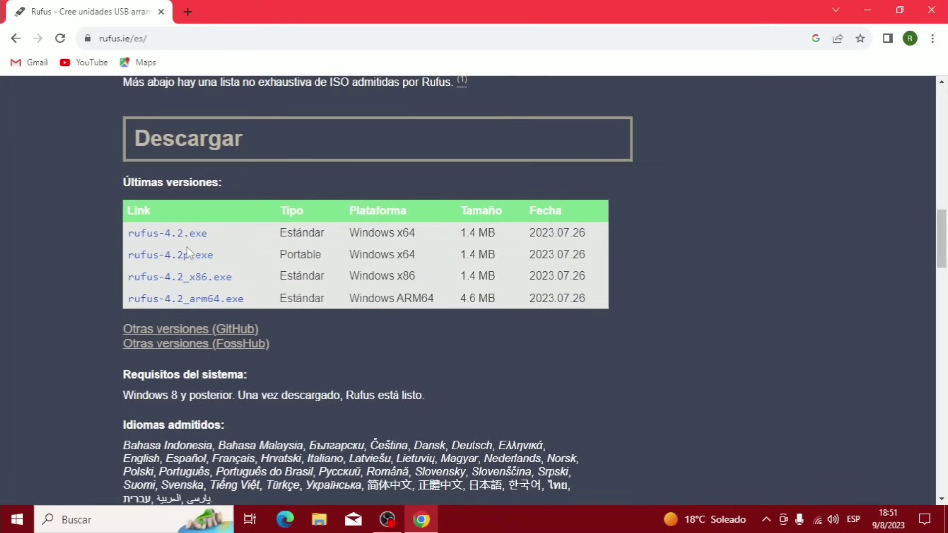
# Download the portable rufus-4.2p.exe to Escritorio, dismissing the advertisement, and close the browser
pyautogui.click(155, 255)
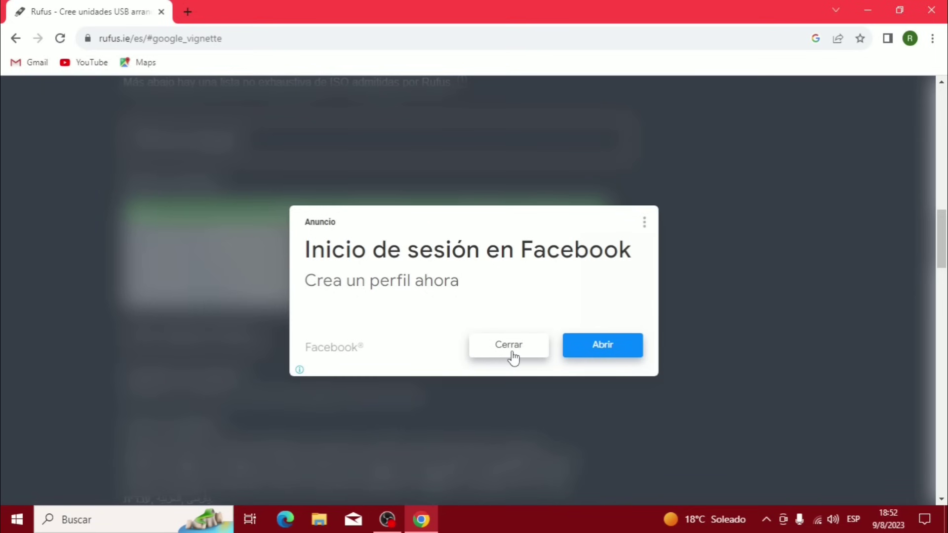
pyautogui.click(509, 346)
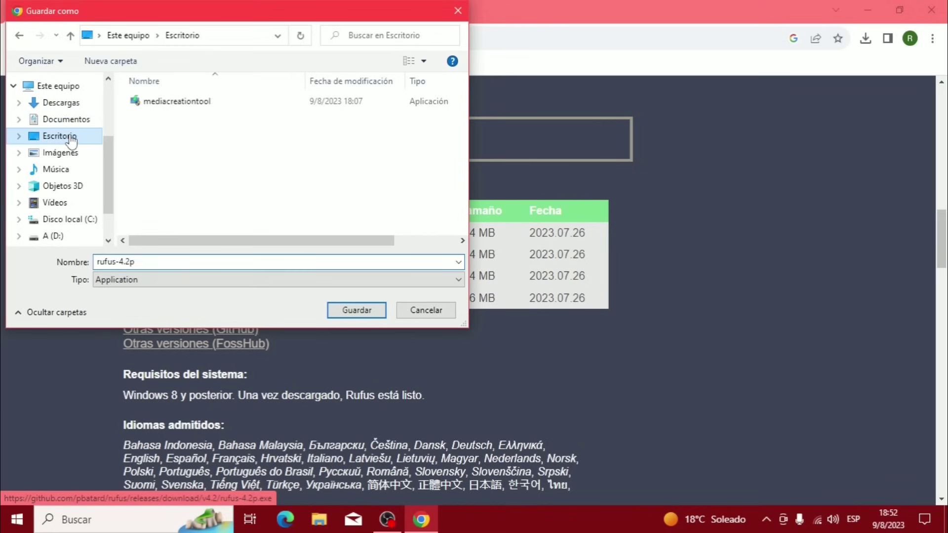
pyautogui.click(357, 311)
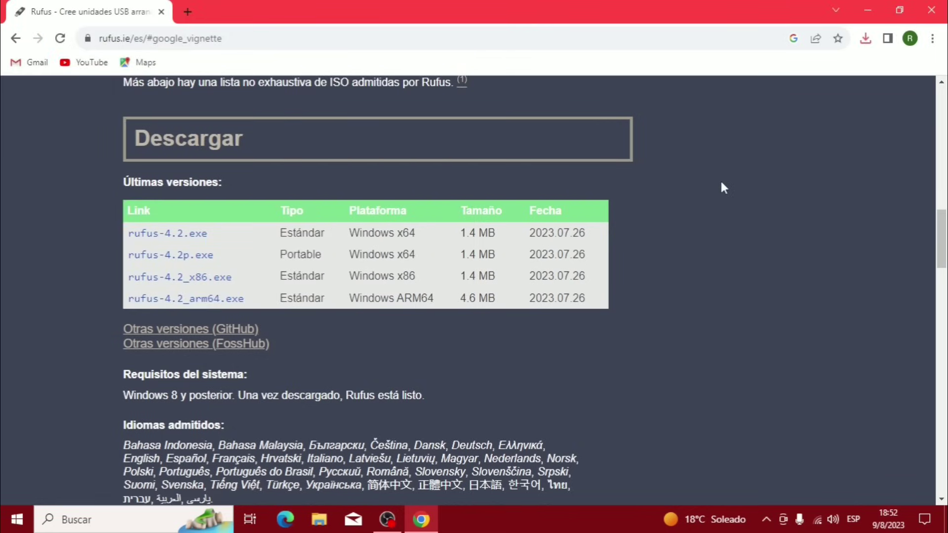
pyautogui.click(932, 9)
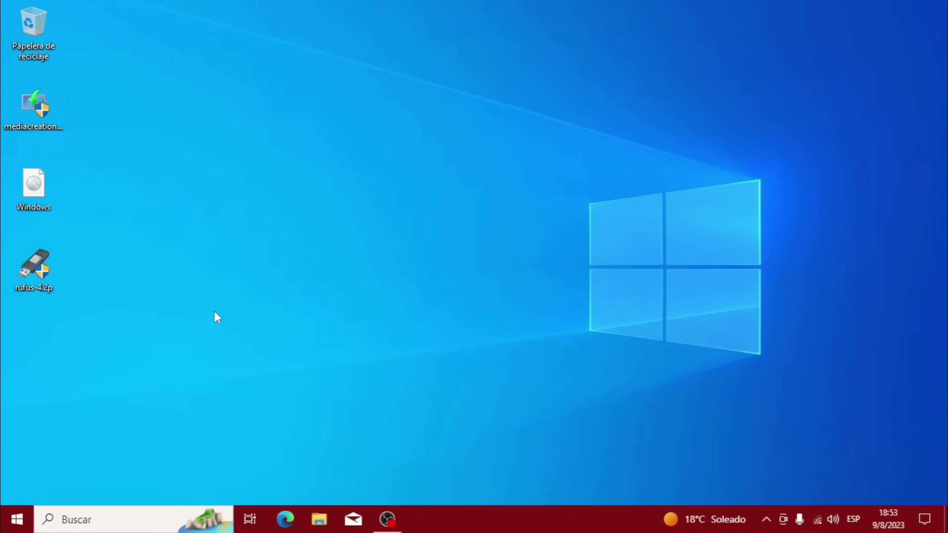
# Start rufus-4.2p with online update checks allowed and load the Windows ISO from Escritorio as the boot image
pyautogui.doubleClick(33, 269)
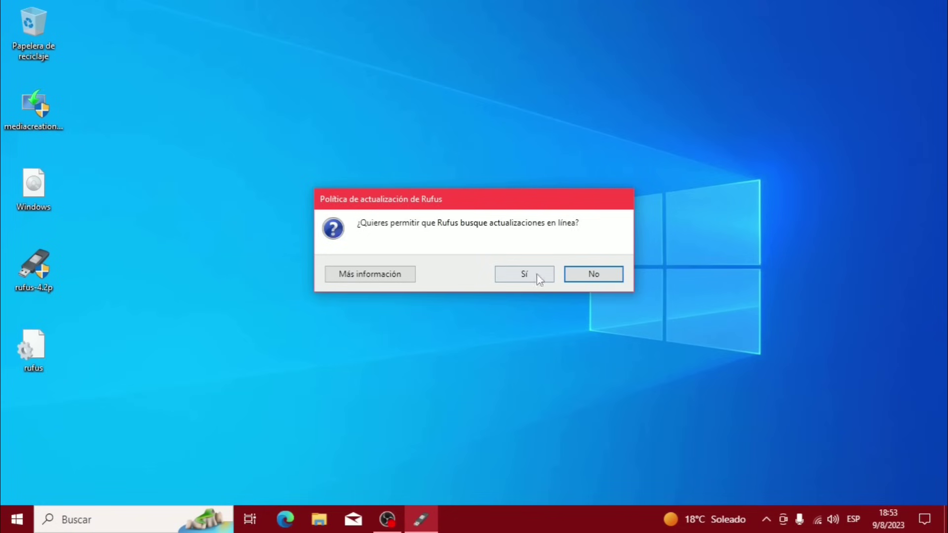
pyautogui.click(535, 278)
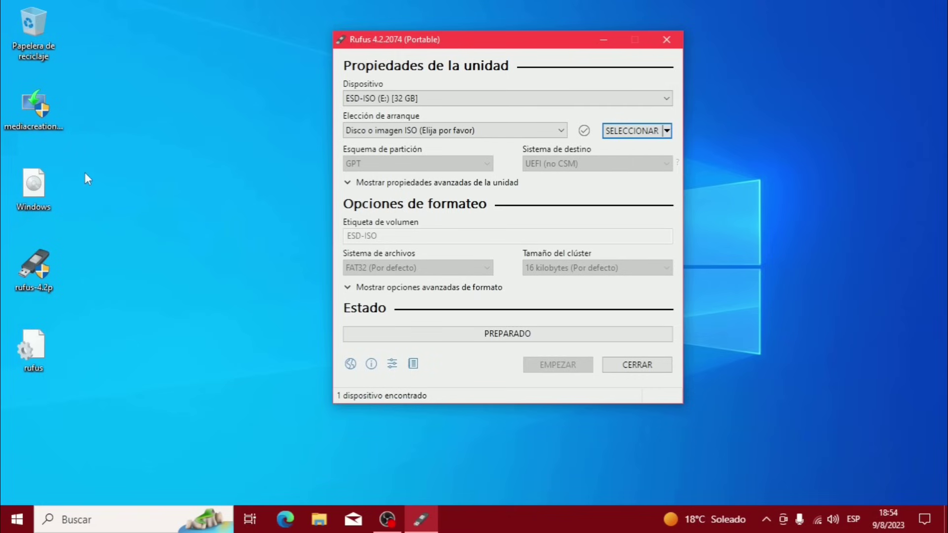
pyautogui.click(632, 131)
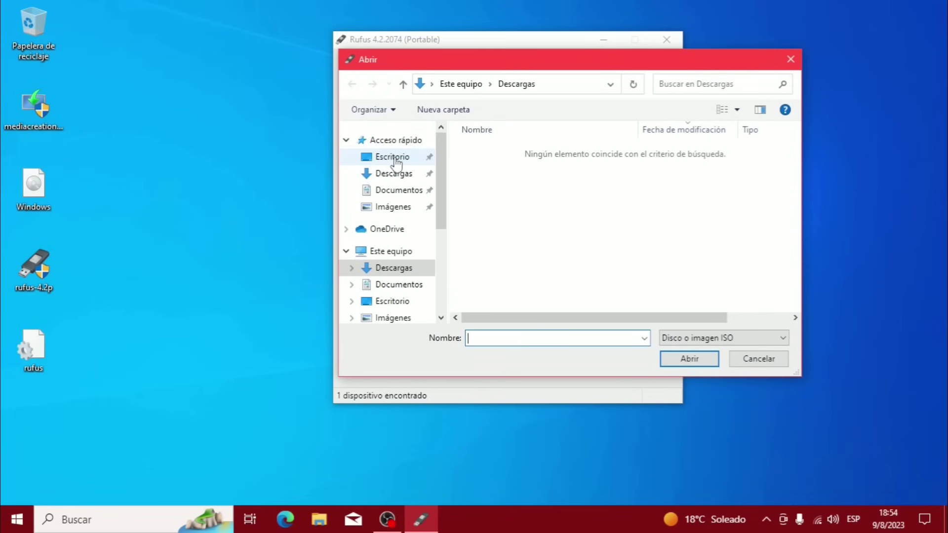
pyautogui.click(391, 157)
pyautogui.click(494, 150)
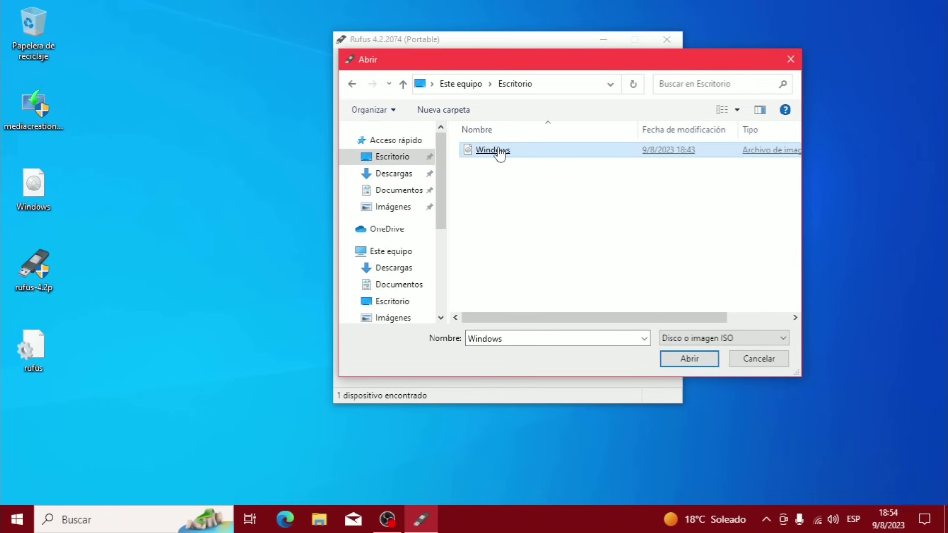
pyautogui.doubleClick(498, 150)
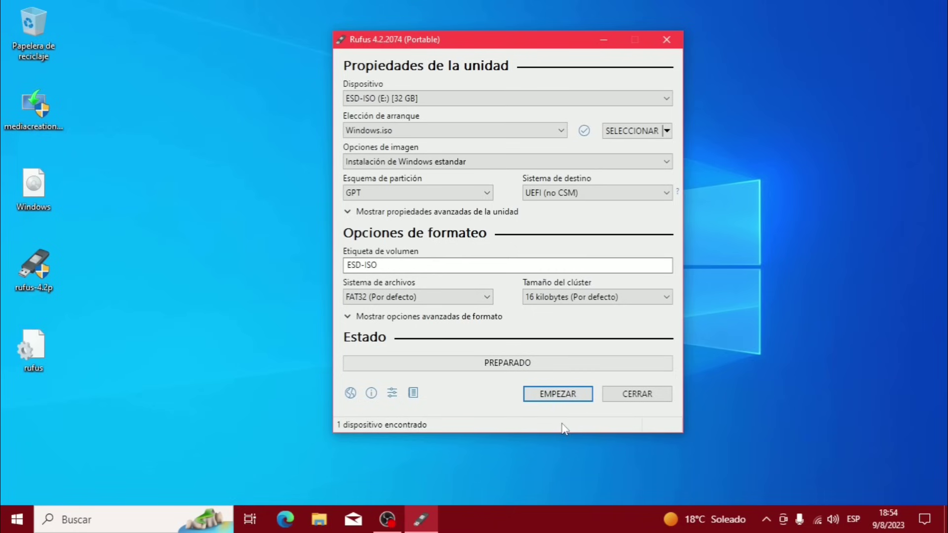
# Write the ISO to the ESD-ISO (E:) USB drive with the 4 GB RAM, Secure Boot and TPM 2.0 requirements removed, then close Rufus
pyautogui.click(557, 398)
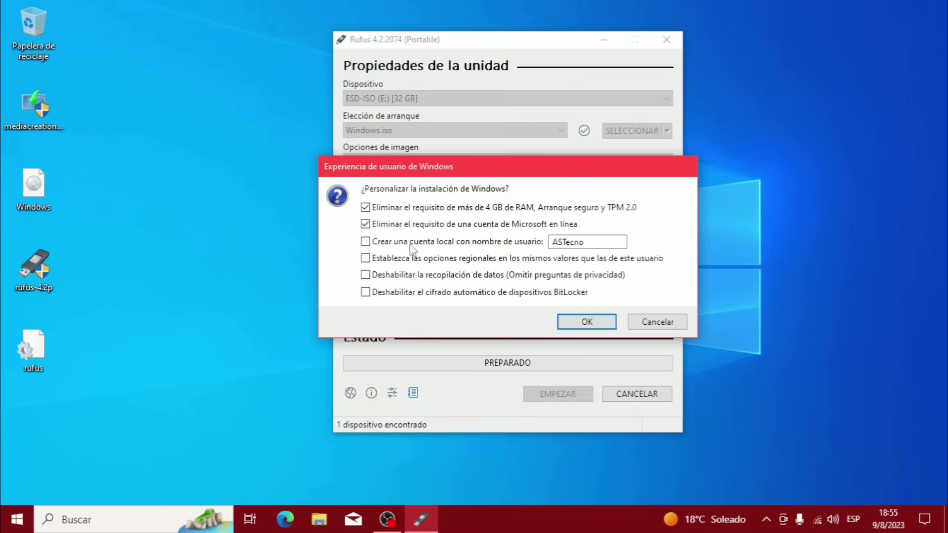
pyautogui.click(366, 226)
pyautogui.click(368, 223)
pyautogui.click(368, 225)
pyautogui.click(577, 323)
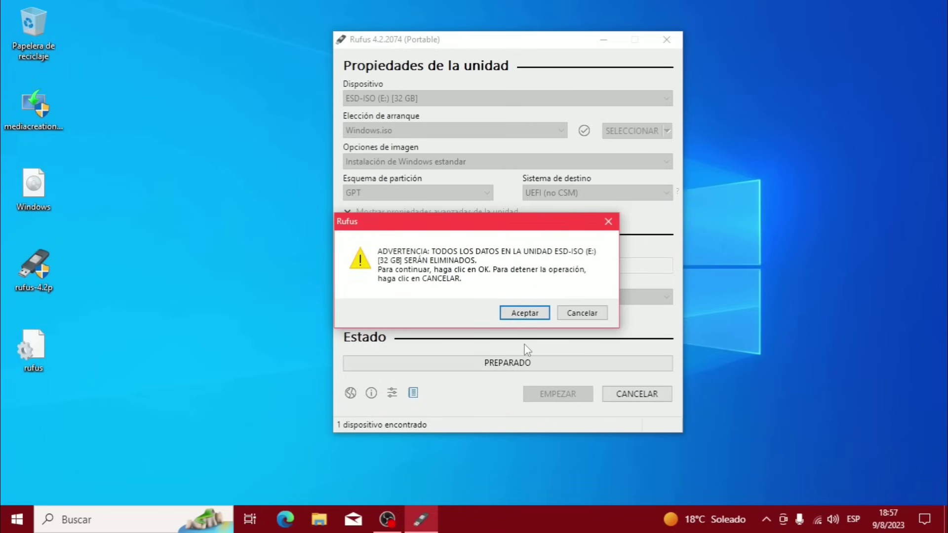
pyautogui.click(541, 314)
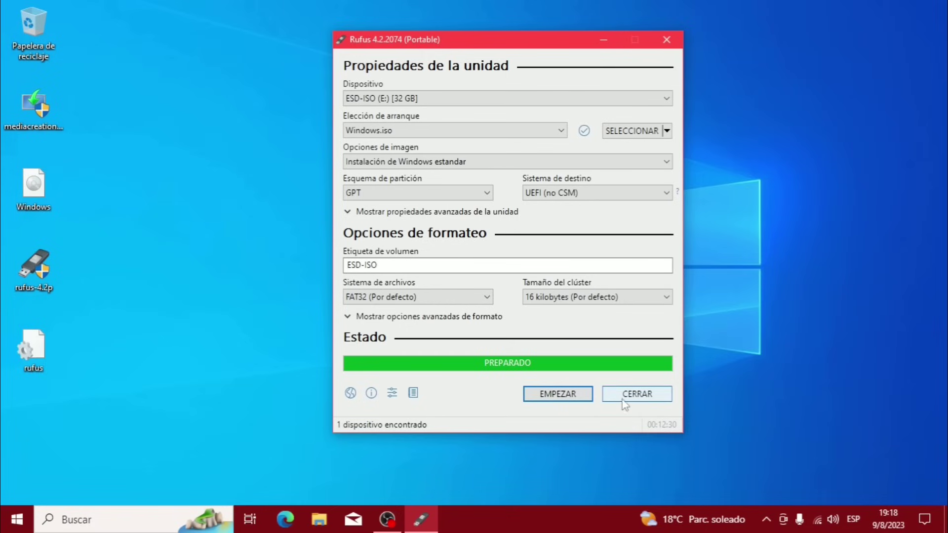
pyautogui.click(623, 404)
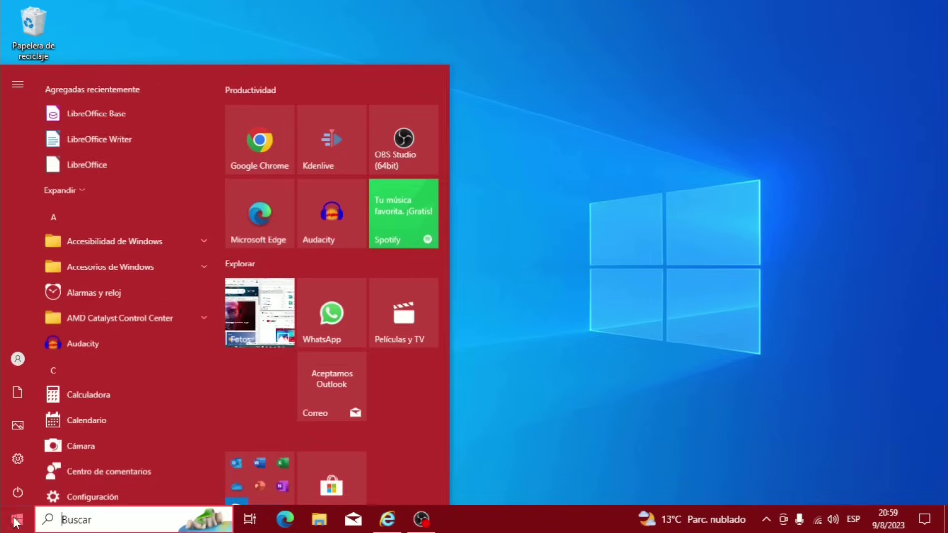
# Run setup from the ESD-ISO (E:) drive in the file explorer and close the explorer window
pyautogui.click(502, 256)
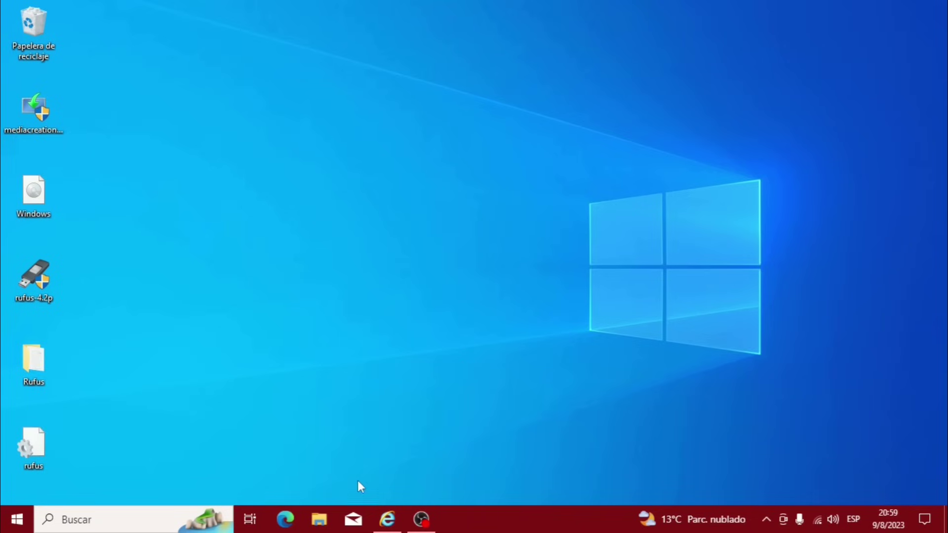
pyautogui.click(320, 520)
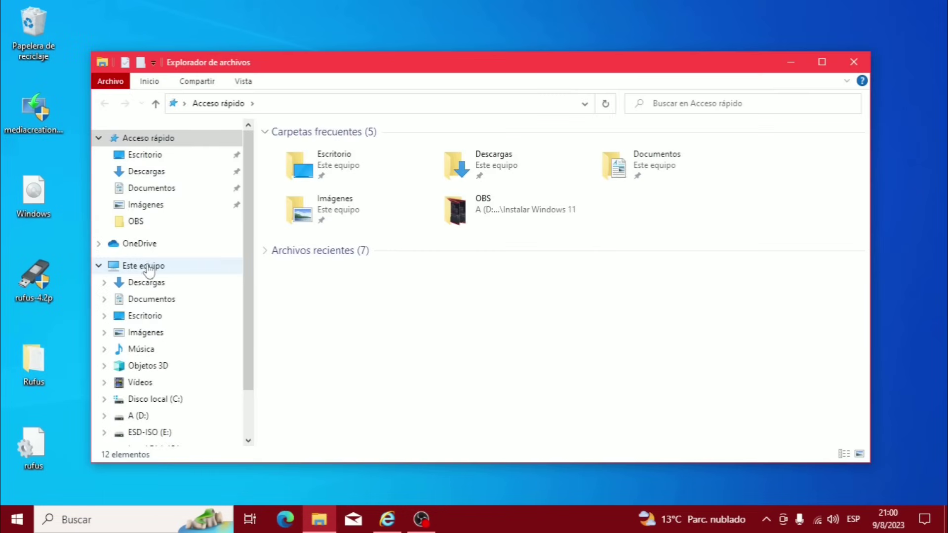
pyautogui.click(161, 268)
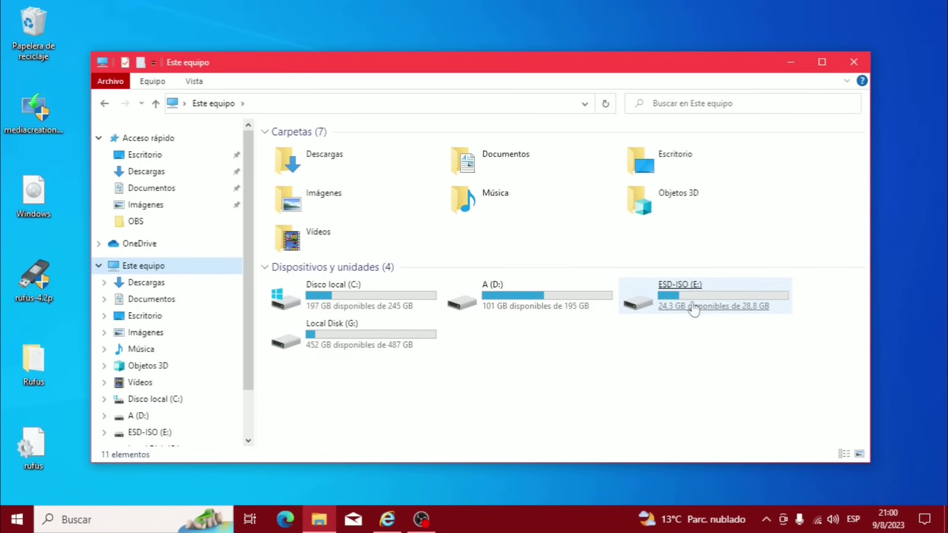
pyautogui.click(721, 301)
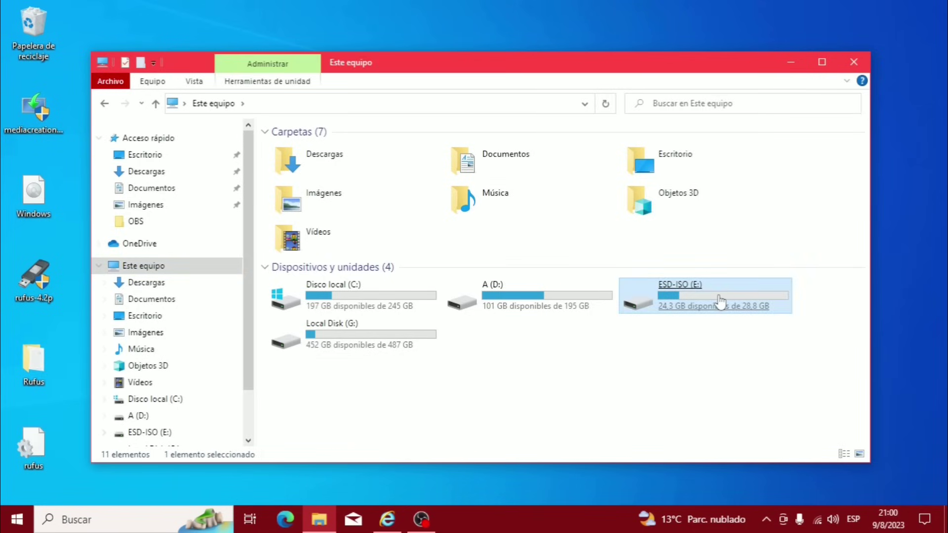
pyautogui.doubleClick(720, 301)
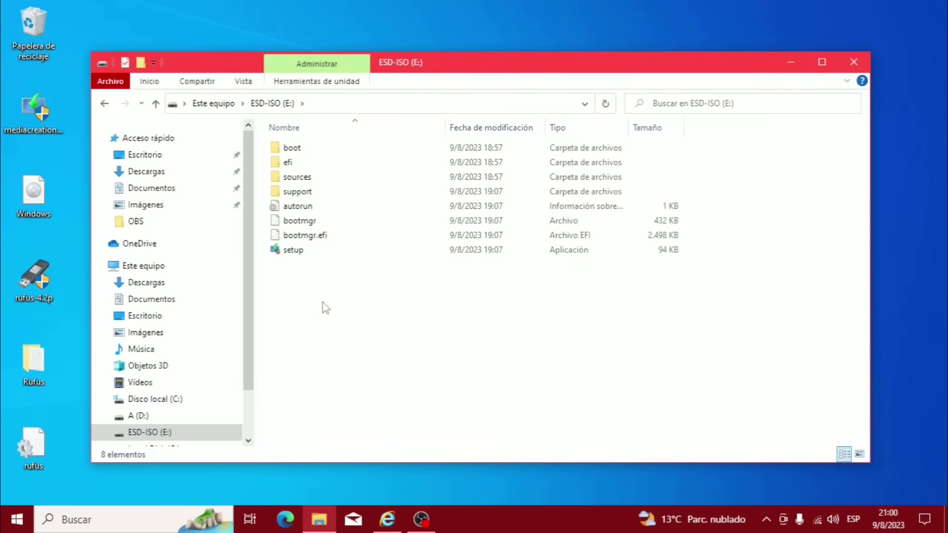
pyautogui.doubleClick(301, 255)
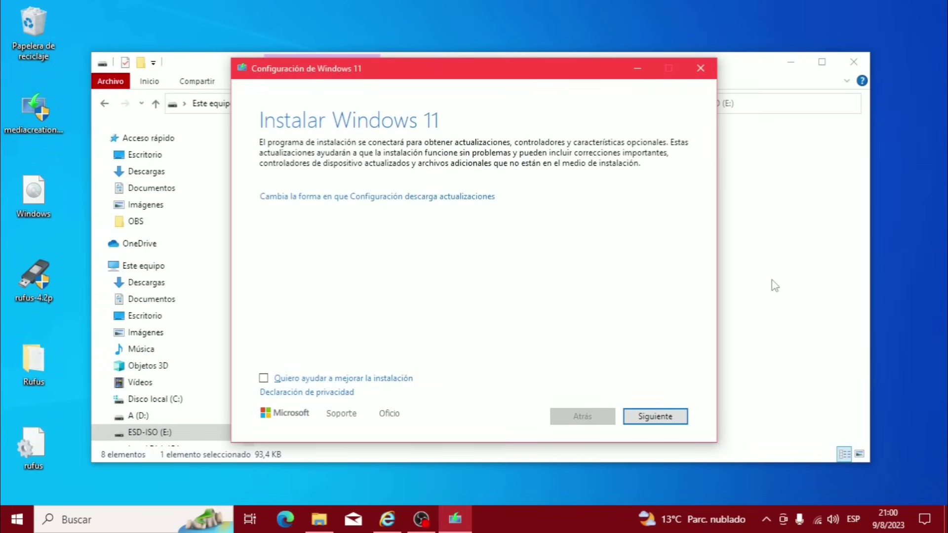
pyautogui.click(854, 63)
pyautogui.click(854, 64)
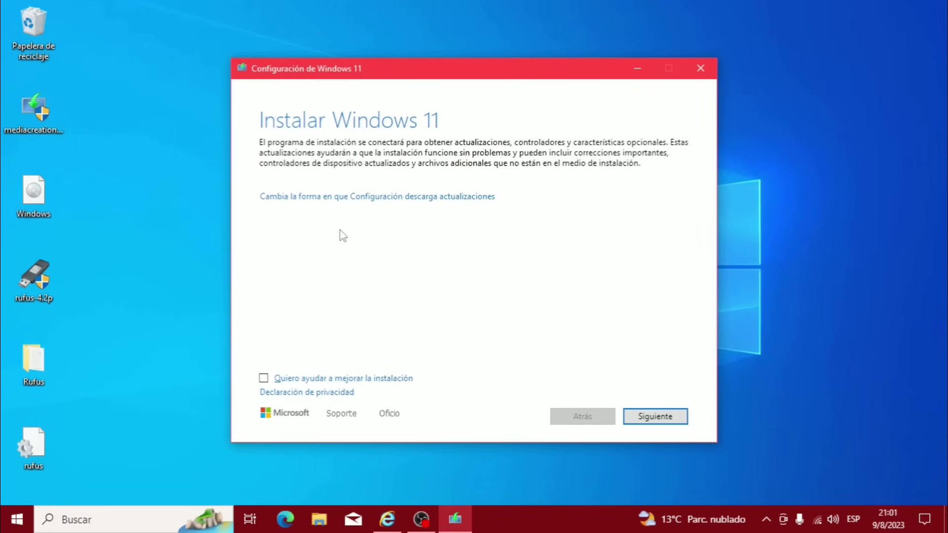
# Change how setup downloads updates, drivers and optional features to "No en este momento" and continue
pyautogui.click(317, 197)
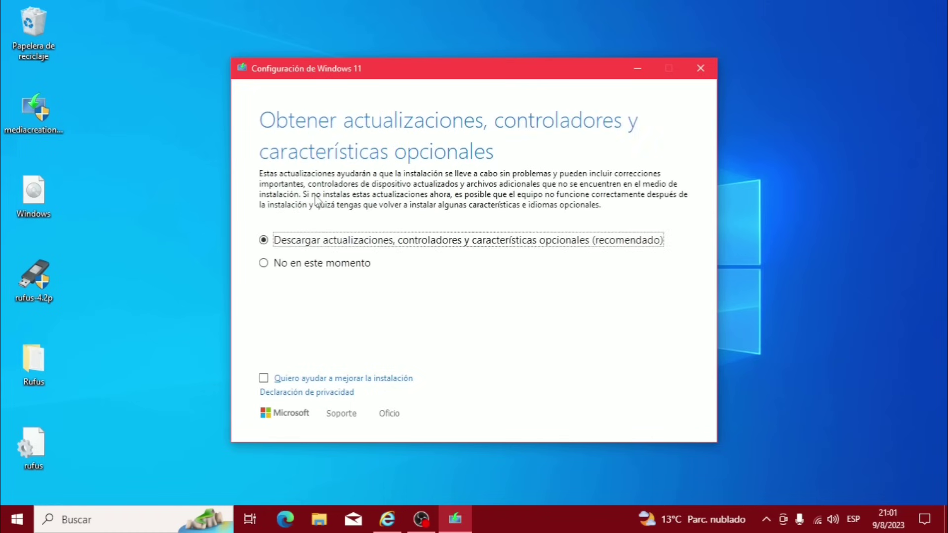
pyautogui.click(263, 264)
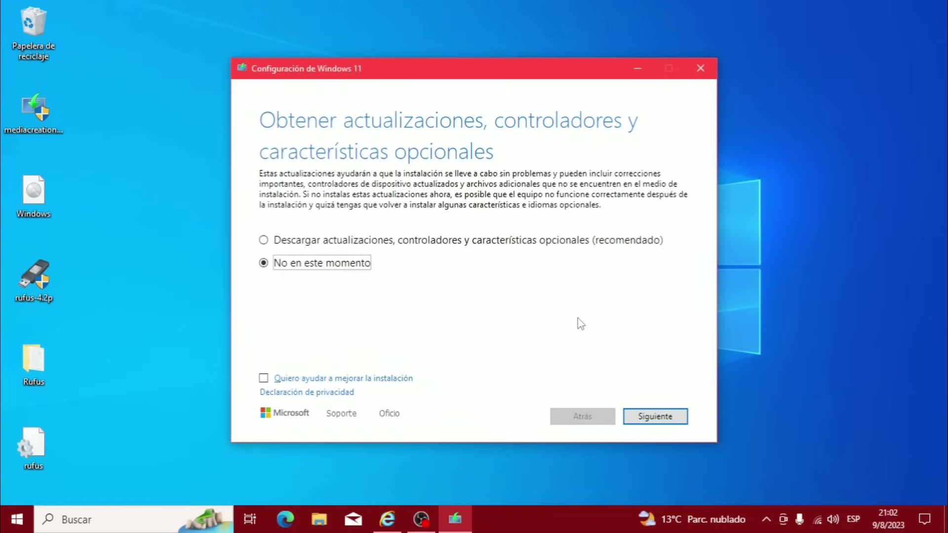
pyautogui.click(651, 419)
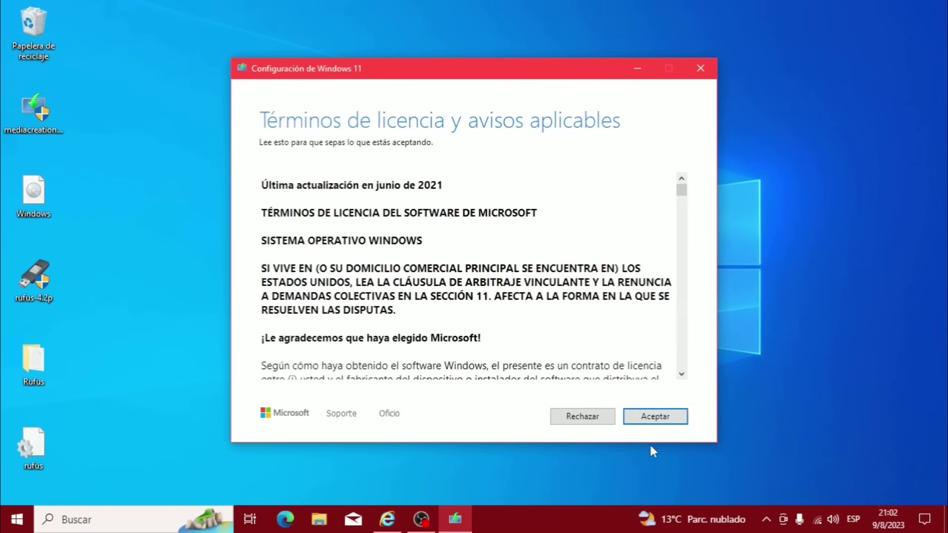
# Accept the licence terms and start installing Windows 11 Home with personal files and applications kept
pyautogui.click(642, 420)
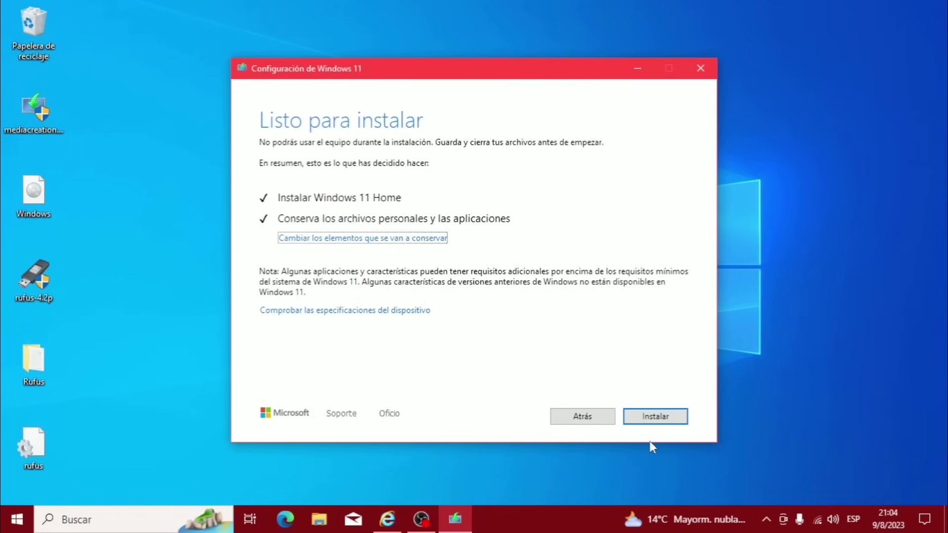
pyautogui.click(653, 419)
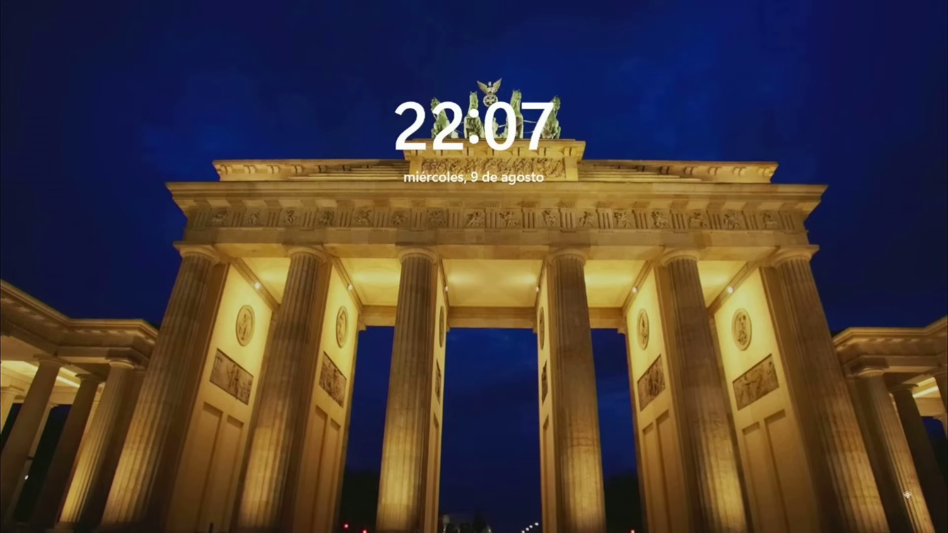
# Unlock the lock screen and sign in to the account by entering its password
pyautogui.press('space')
pyautogui.write('******')
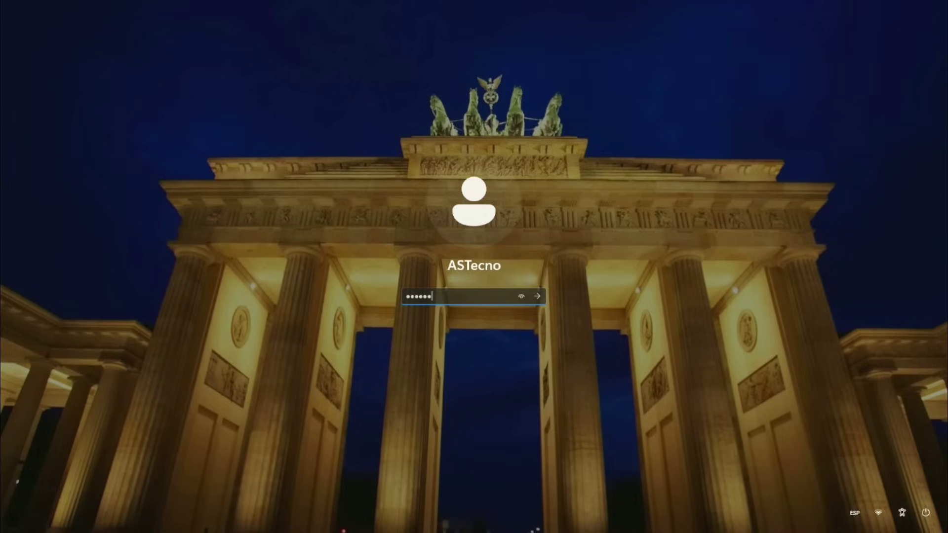
pyautogui.press('Return')
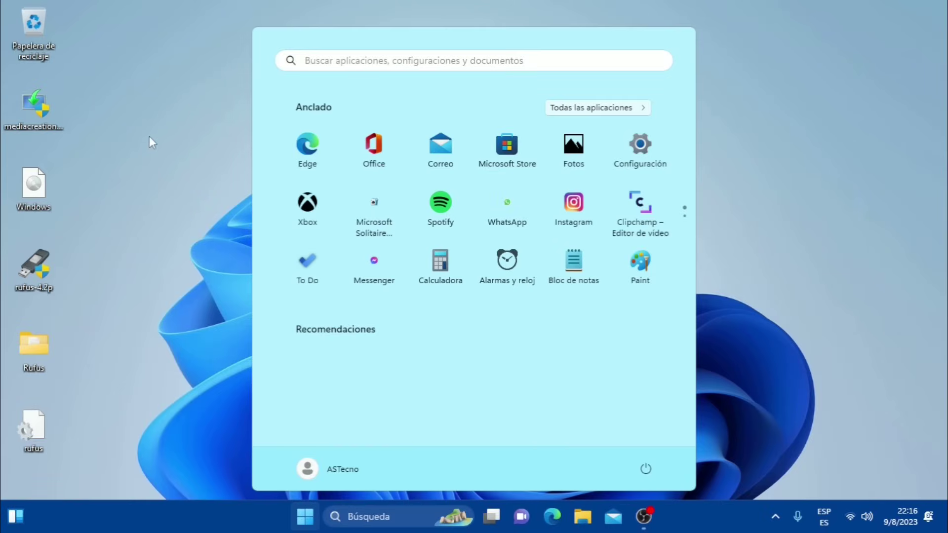
# Look through the full list of installed applications in Start, then close it
pyautogui.click(582, 108)
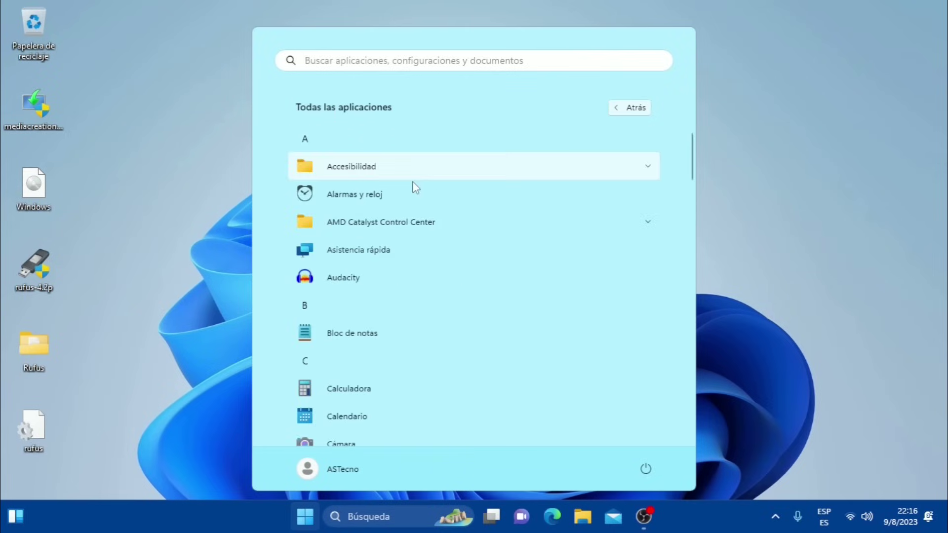
pyautogui.scroll(-5, 369, 286)
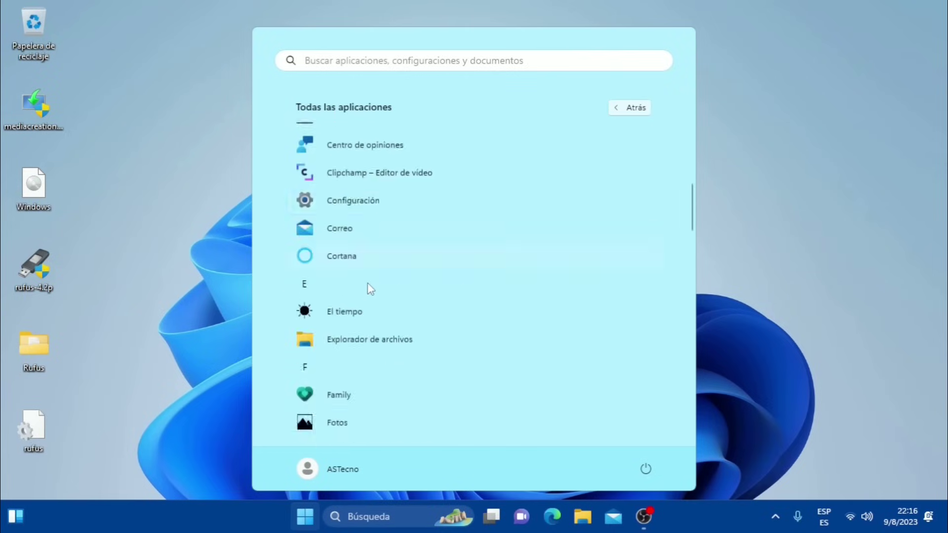
pyautogui.press('Escape')
# Check the kept personal files in the file explorer, viewing Imágenes guardadas inside Imágenes and the Documentos folder
pyautogui.click(585, 523)
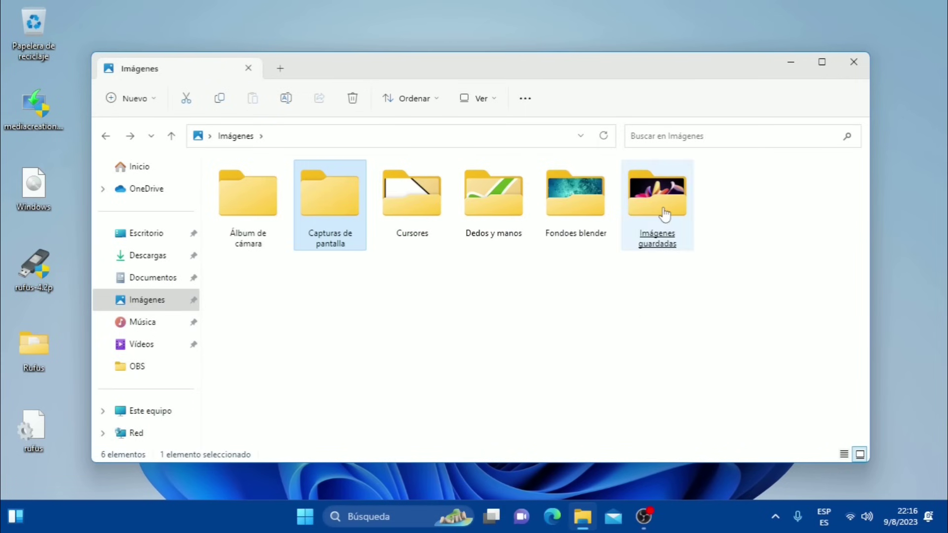
pyautogui.click(663, 213)
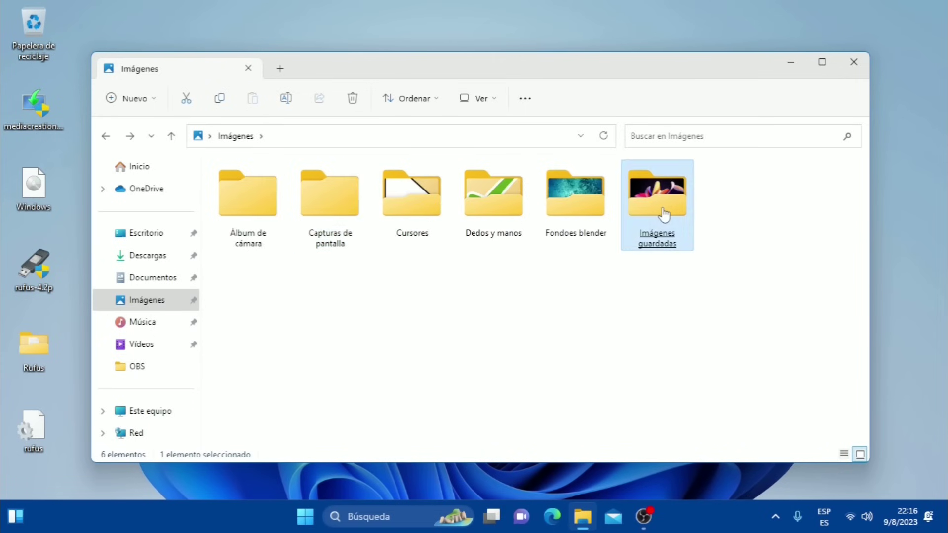
pyautogui.doubleClick(662, 214)
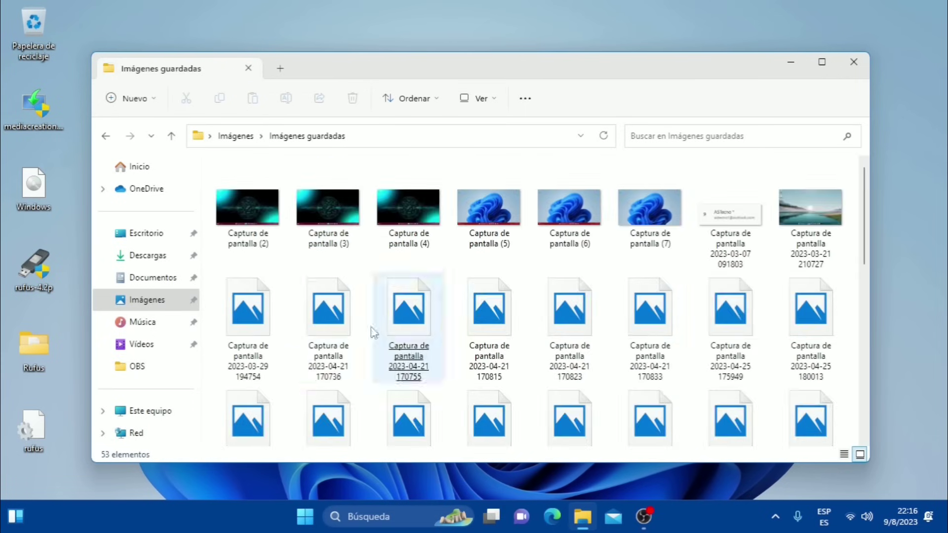
pyautogui.click(146, 277)
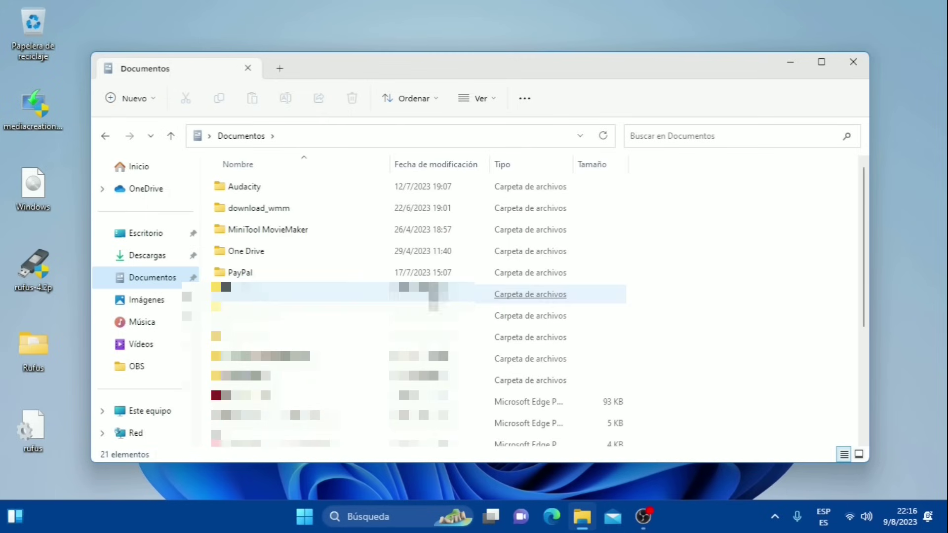